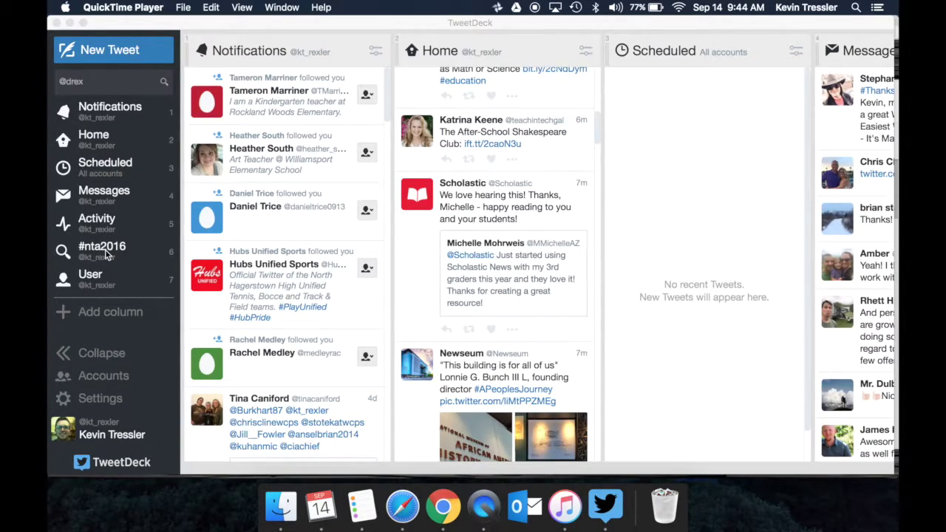
Step: Replace the existing search text with #wcpsmdchat and run the search
click(97, 88)
click(97, 82)
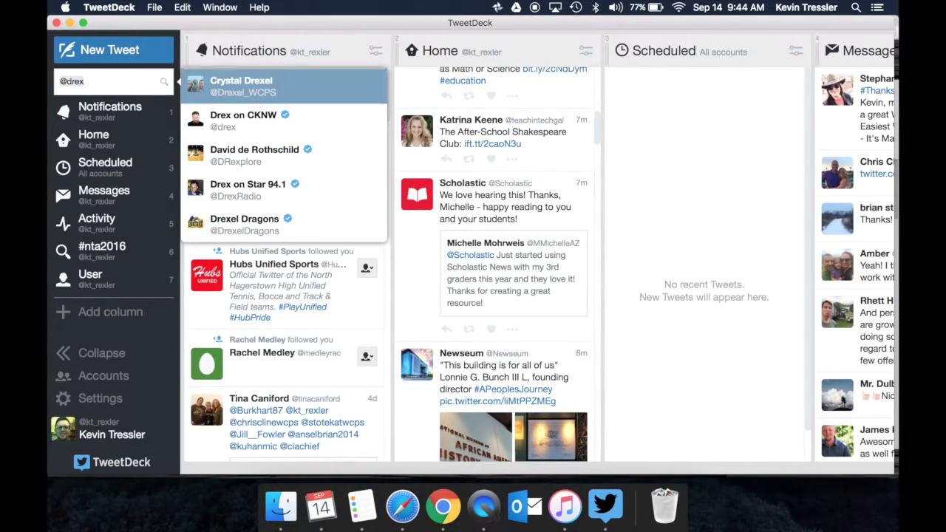
key(BackSpace)
key(BackSpace)
key(BackSpace)
key(BackSpace)
key(BackSpace)
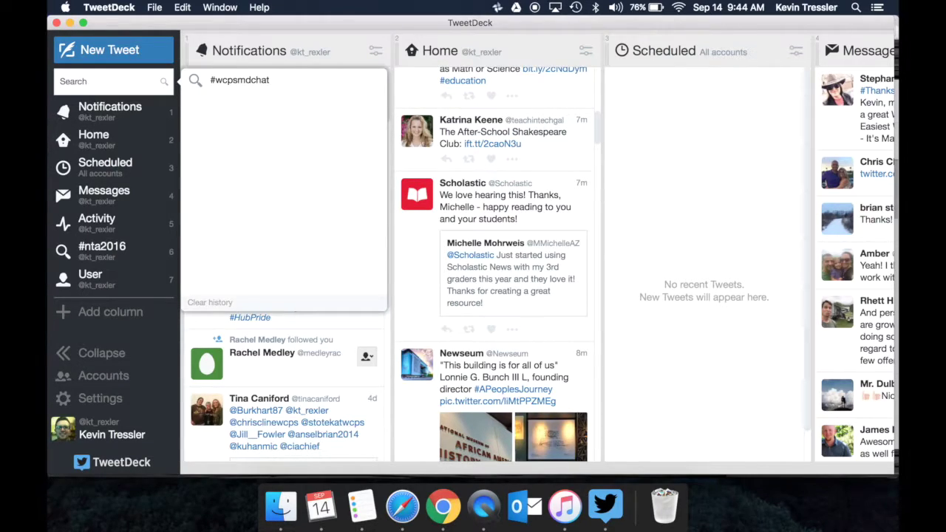
text(#)
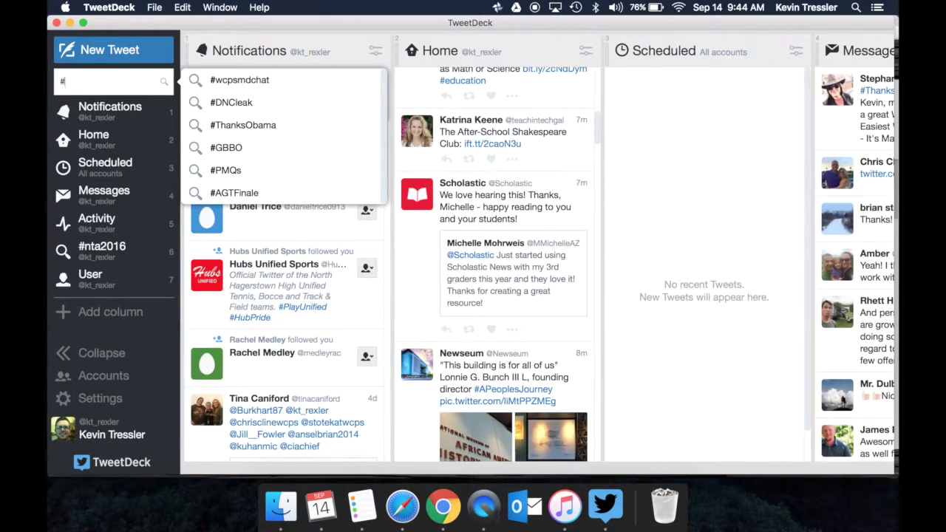
text(wcpsmd)
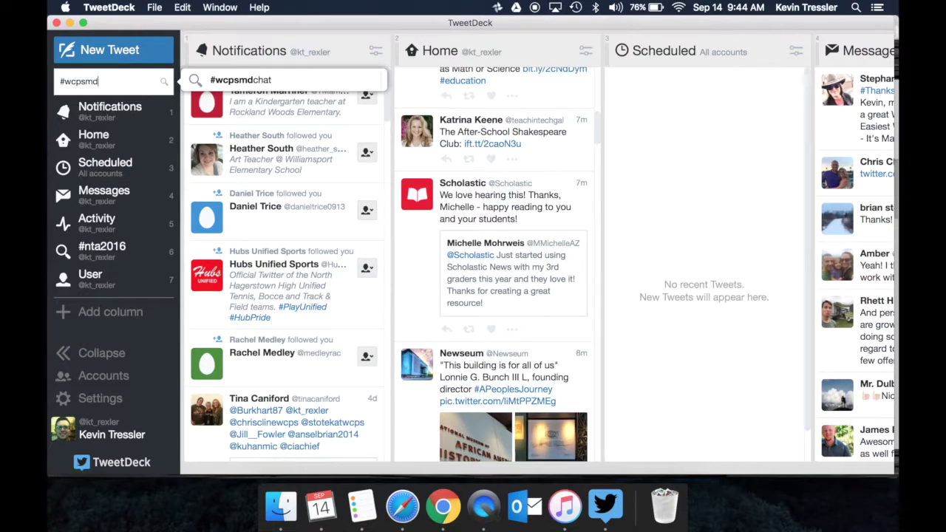
text(chat)
key(Return)
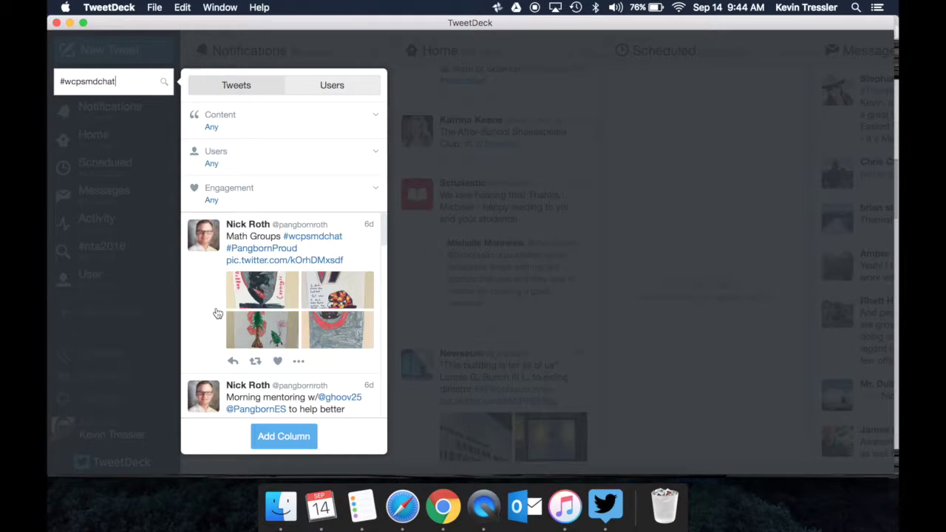
Step: Look through the tweets in the #wcpsmdchat search results
scroll(211, 316, down, 10)
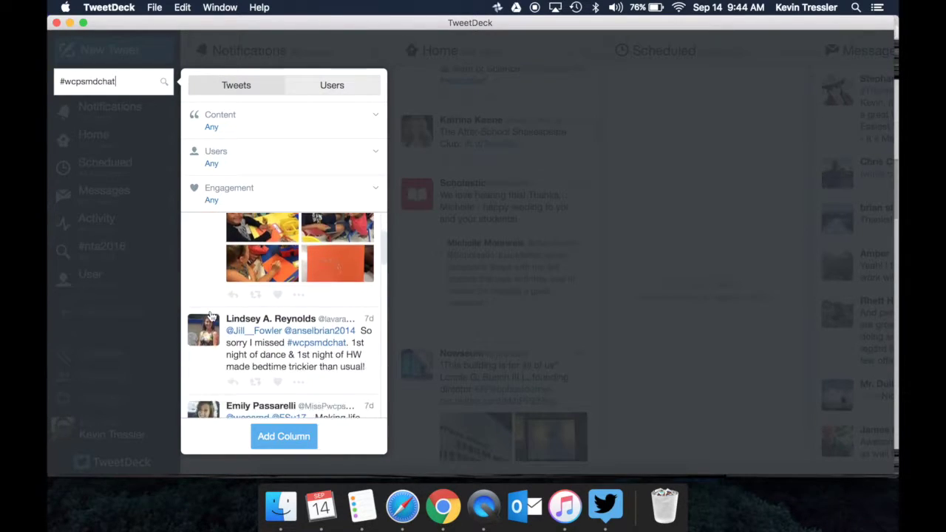
scroll(211, 316, down, 8)
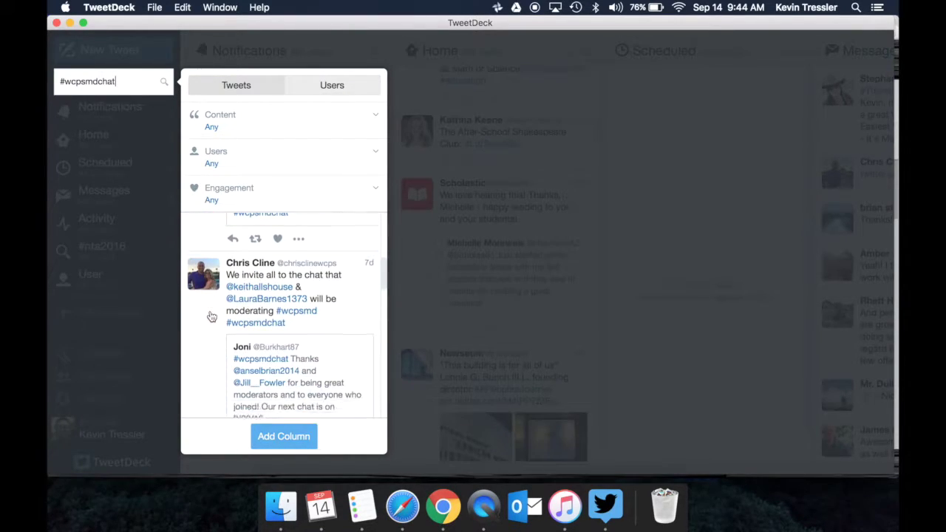
scroll(211, 317, down, 8)
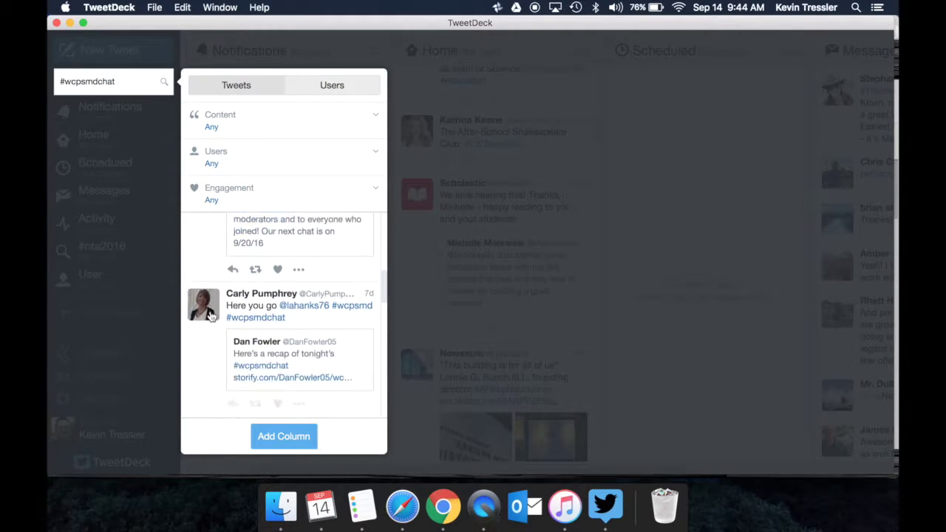
scroll(211, 316, down, 8)
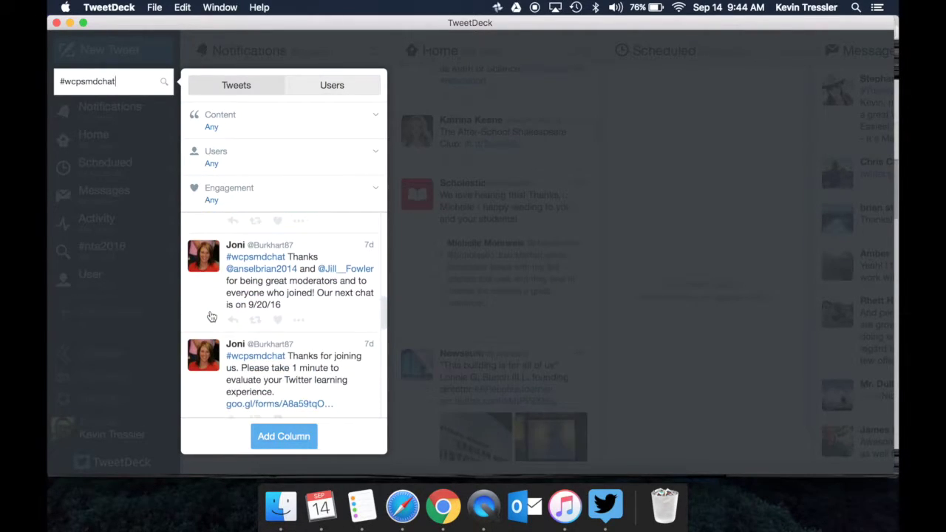
scroll(212, 316, down, 6)
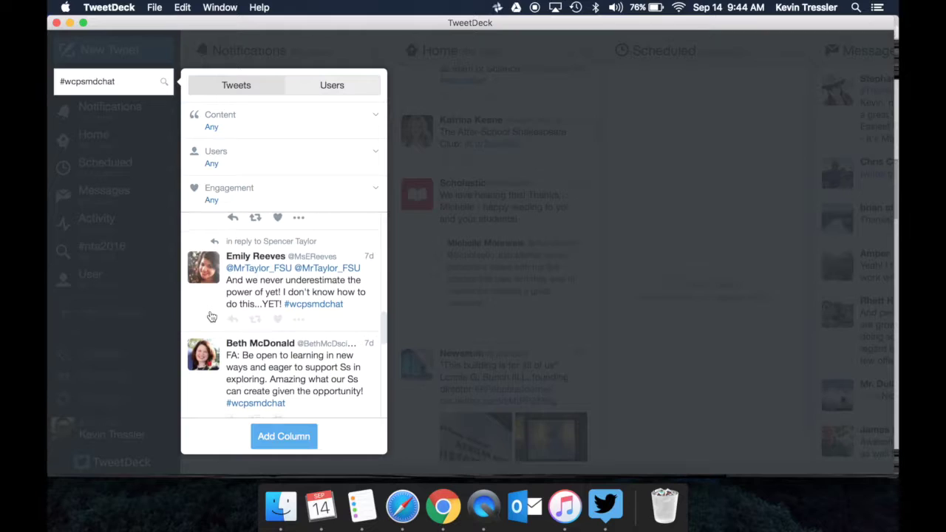
scroll(211, 317, down, 3)
scroll(211, 316, down, 2)
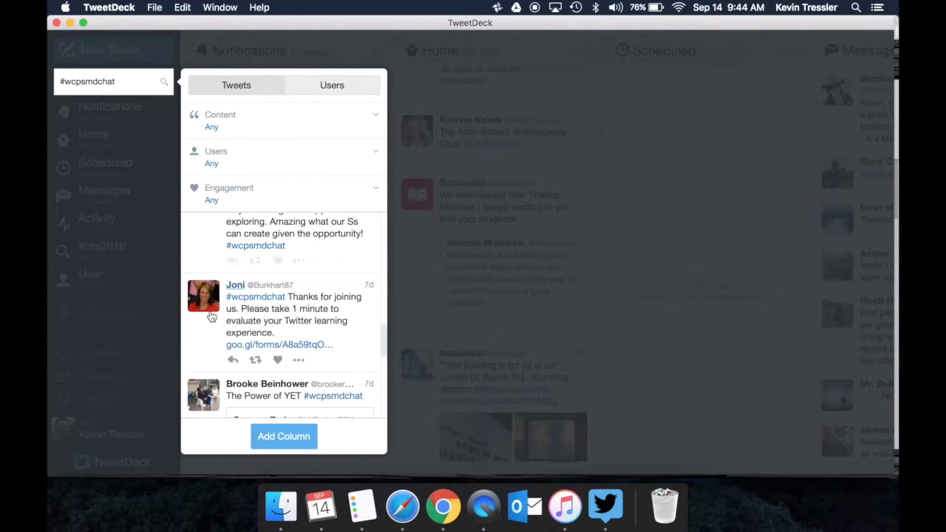
scroll(211, 316, up, 5)
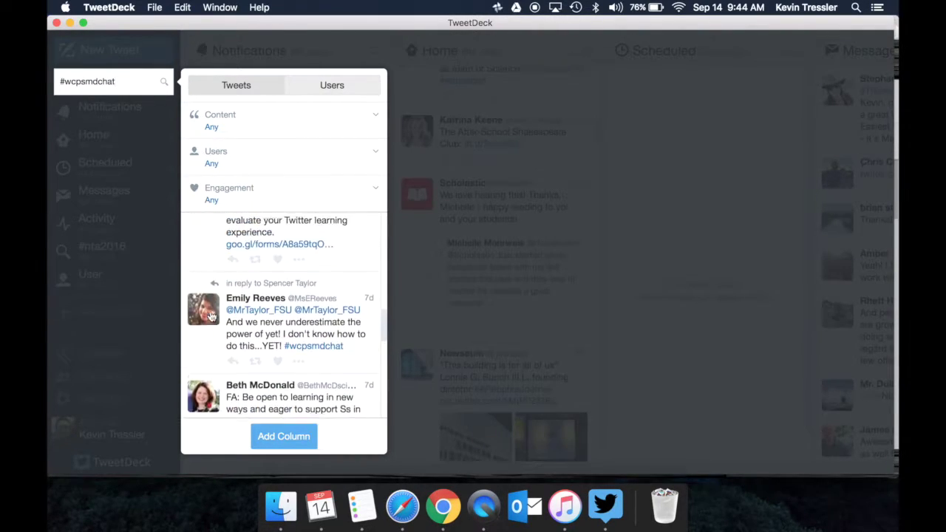
scroll(212, 316, up, 5)
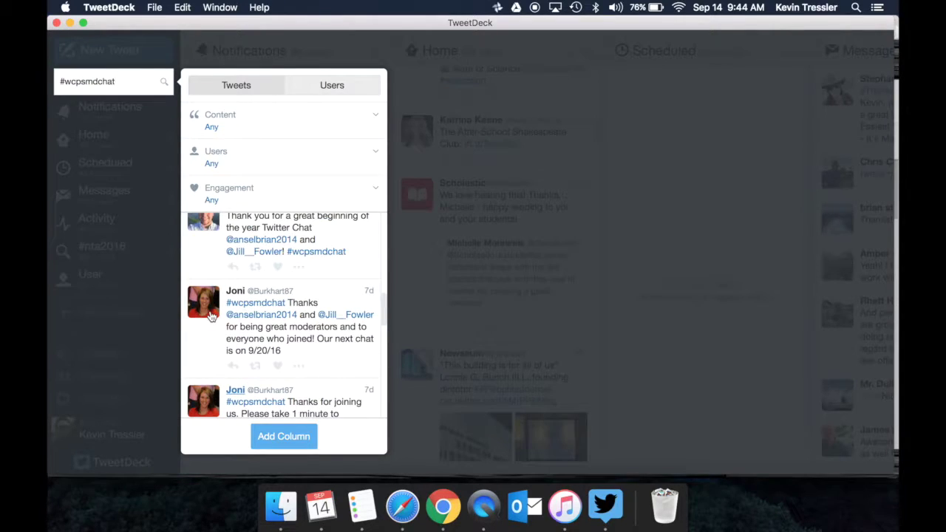
scroll(212, 317, up, 4)
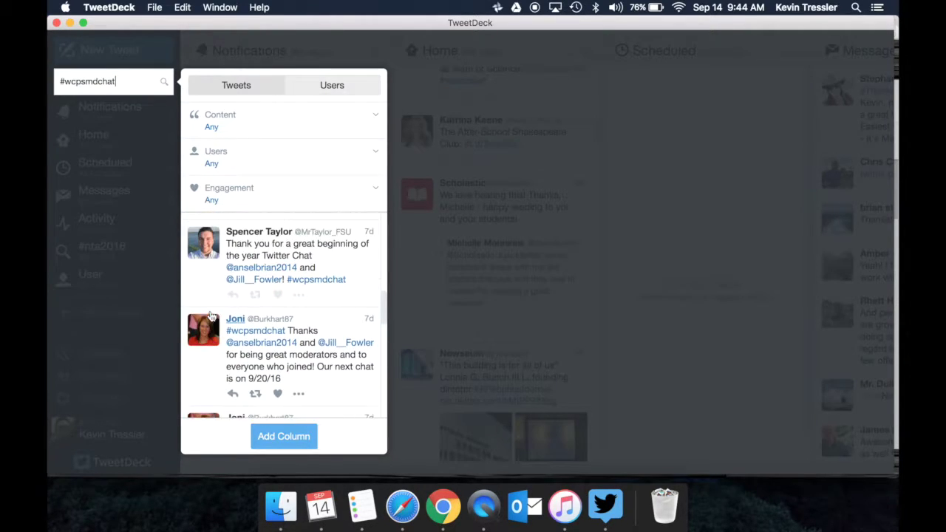
Step: Add the #wcpsmdchat search as a column and move it between the Activity and #nta2016 columns
click(284, 438)
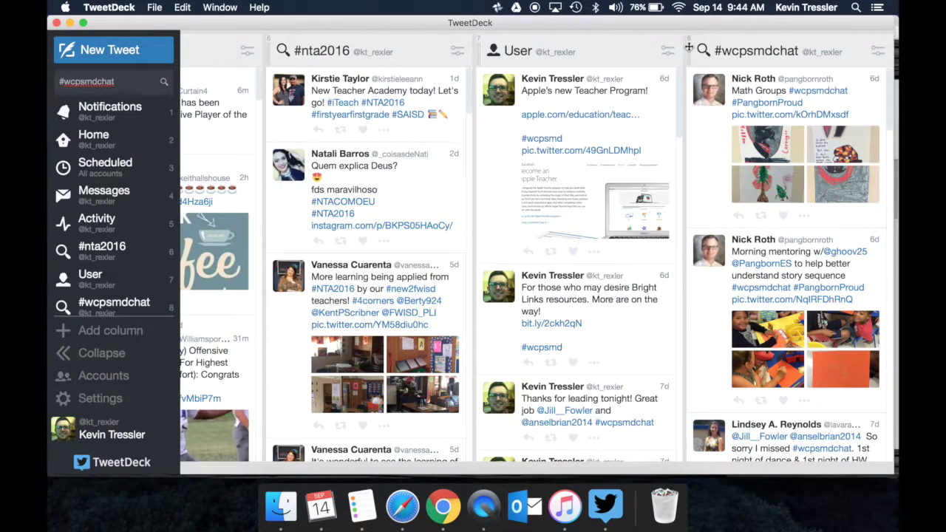
drag(688, 47, 359, 59)
Step: Compose and post a new tweet reading "#wcpsmdchat Looking forward to the next Twitter Chat!"
click(134, 54)
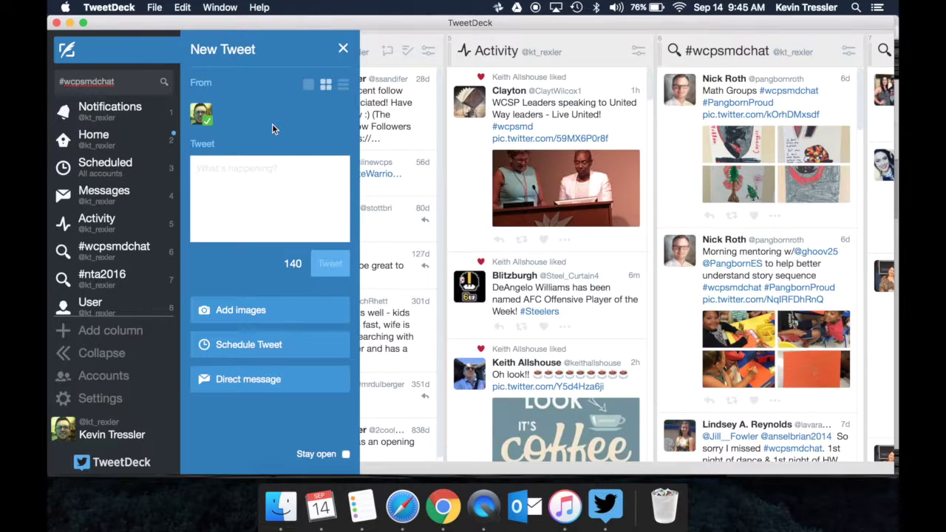
text(#wcpsm)
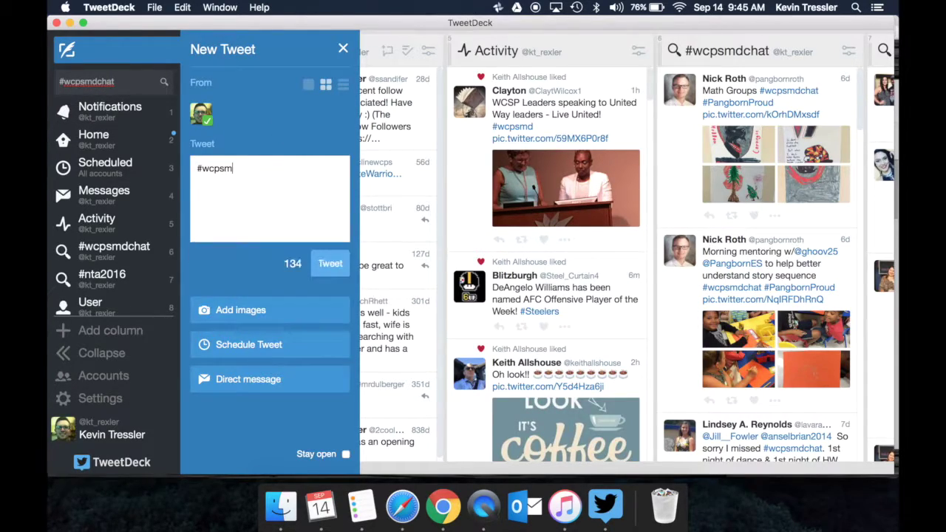
text(dchat)
text(Lo)
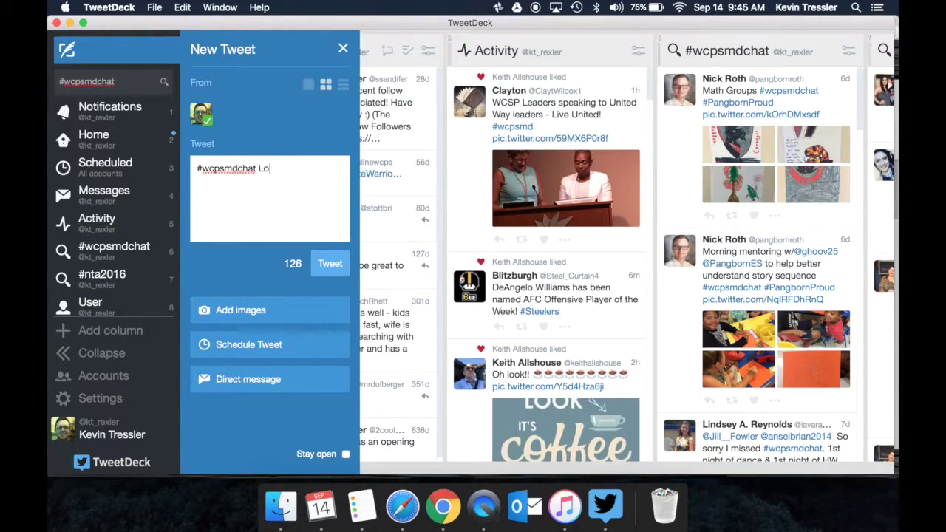
text(oking forwar)
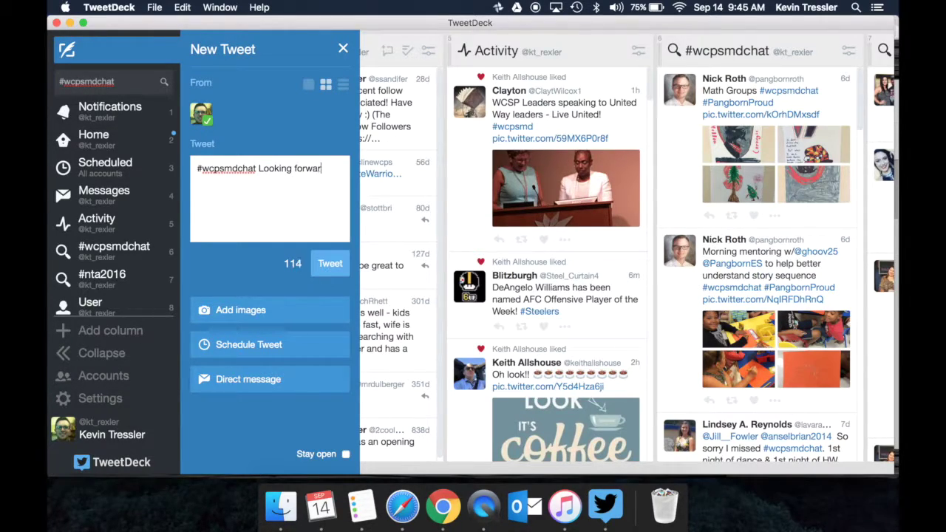
text(d to the next Twitter Chat!)
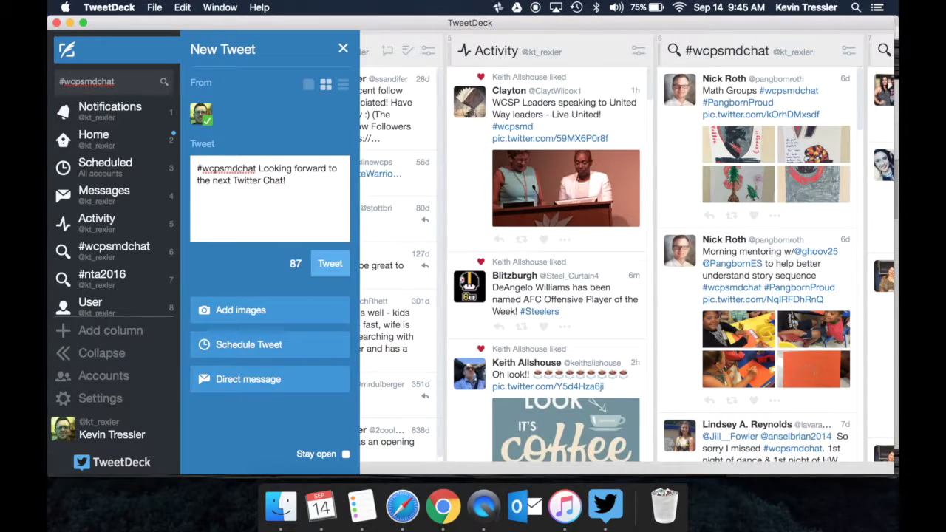
click(338, 261)
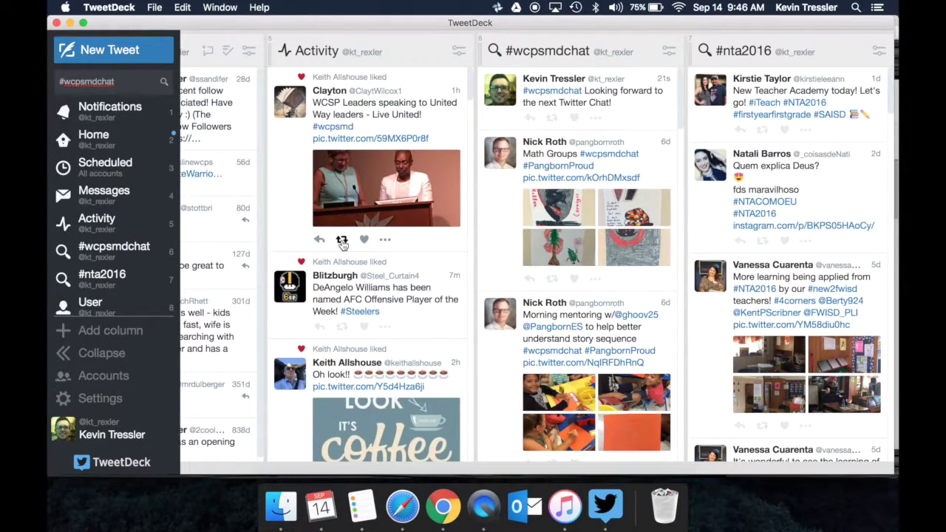
Step: View and dismiss the retweet options for the United Way tweet in Activity and the newly posted #wcpsmdchat tweet
click(341, 240)
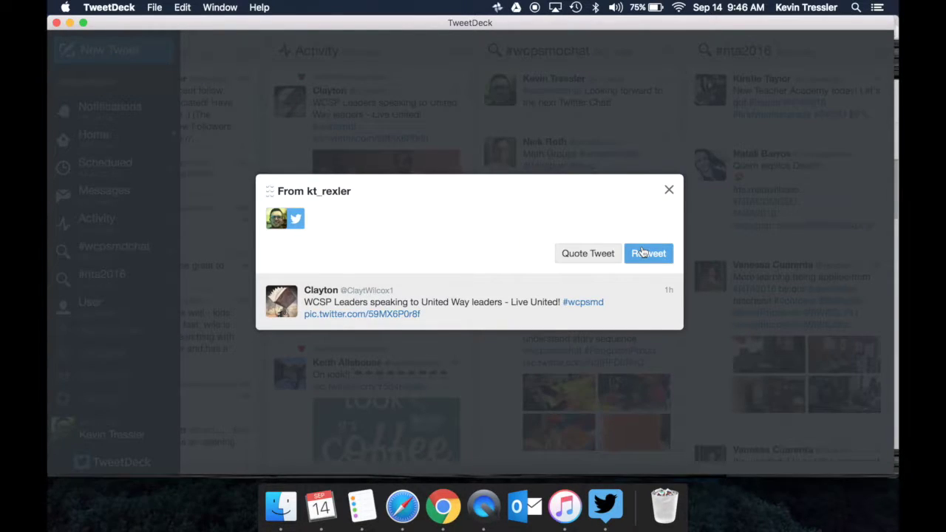
click(668, 190)
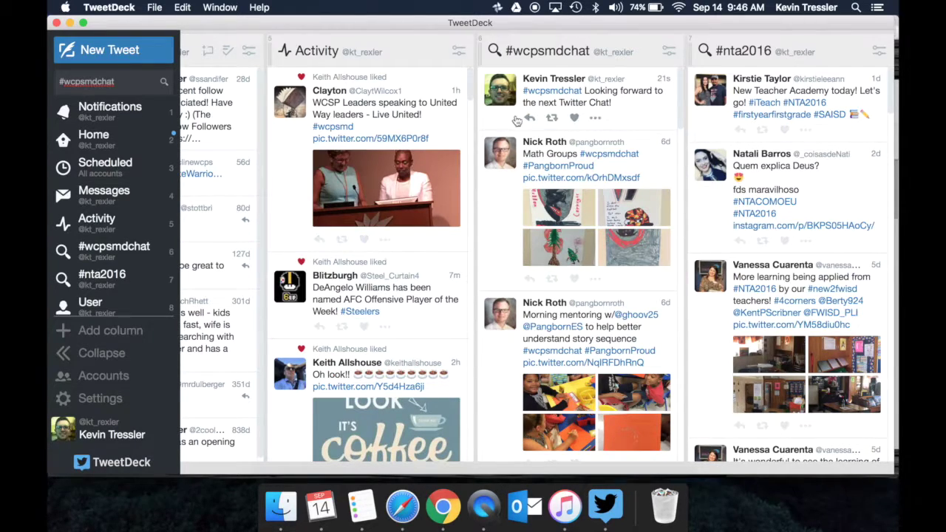
click(551, 116)
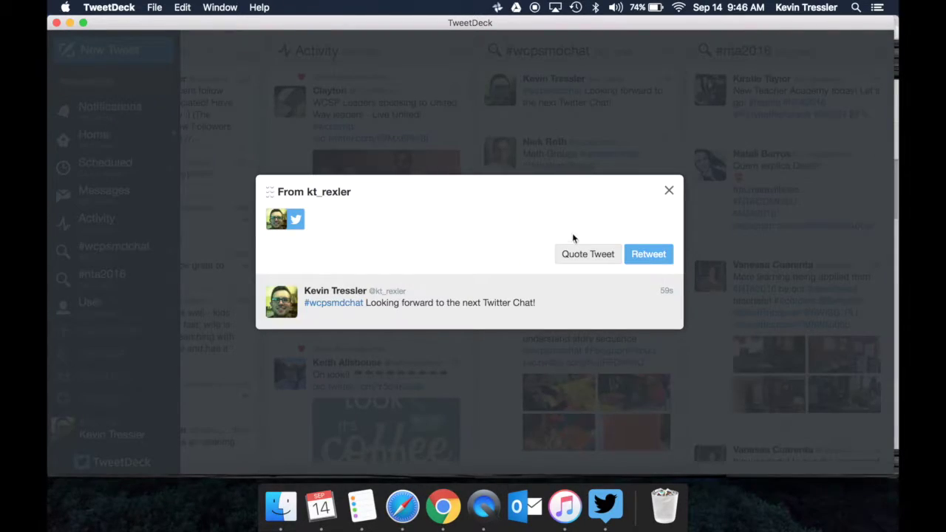
click(668, 190)
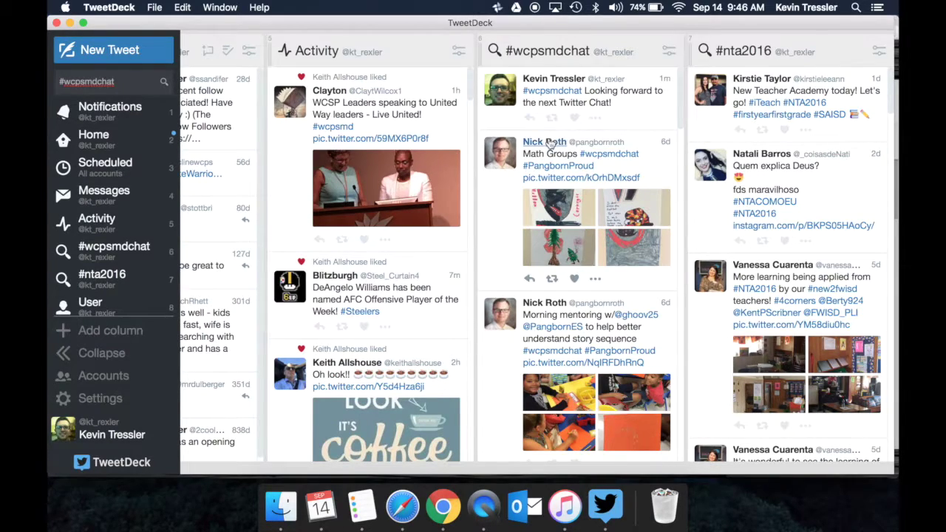
Step: Draft a quote tweet of the newest #wcpsmdchat post with the comment "This is a great idea!" and discard it without posting
click(551, 118)
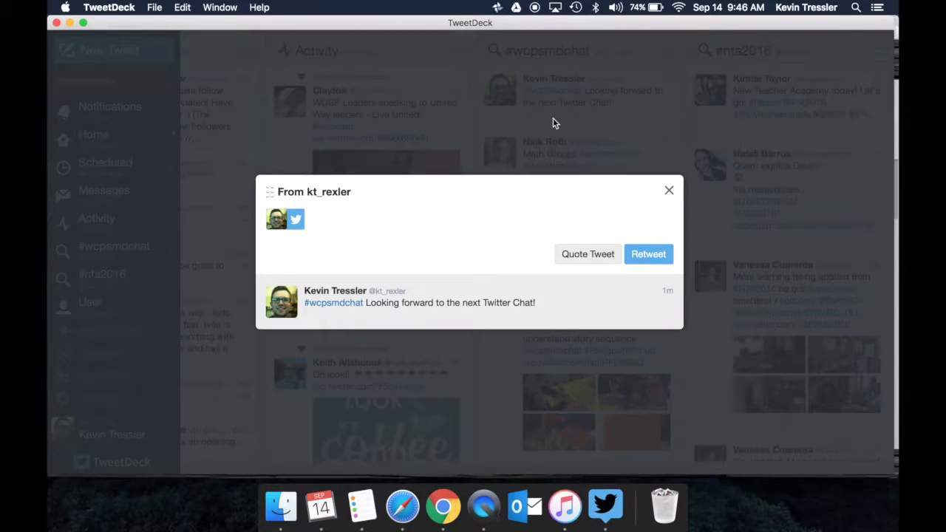
click(587, 255)
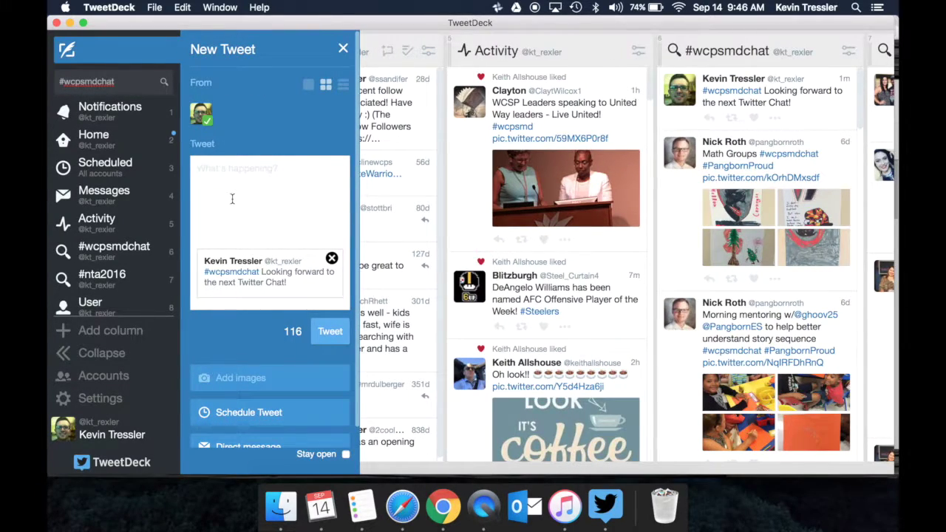
text(This is a great idea!)
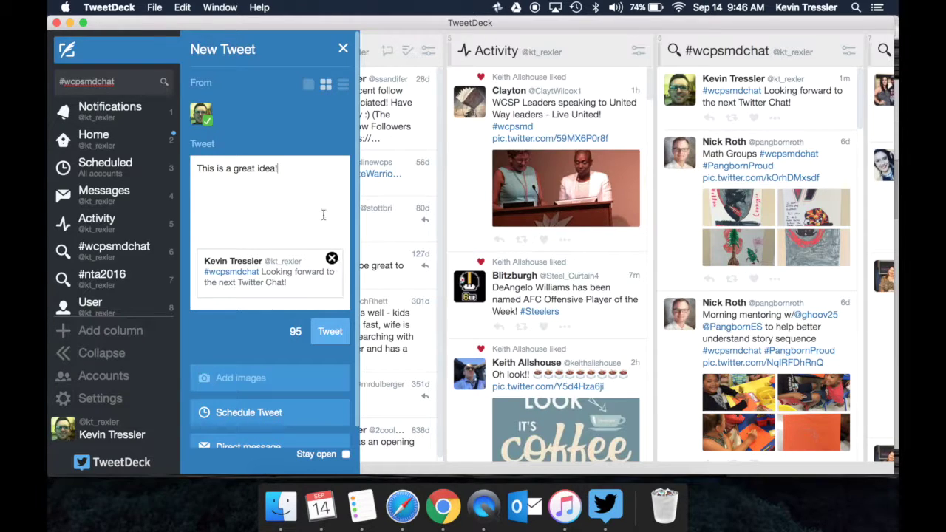
click(342, 51)
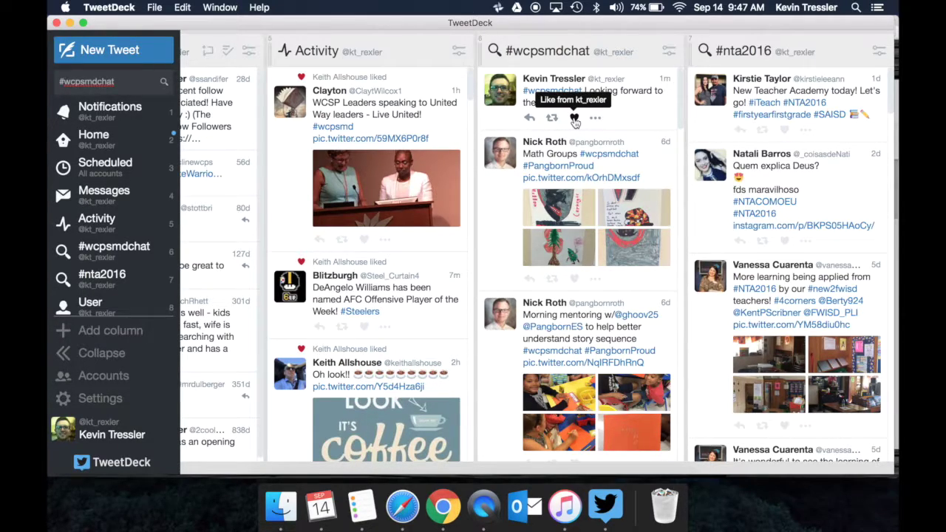
Step: Open a reply to the United Way tweet in the Activity column and close it without posting
click(319, 240)
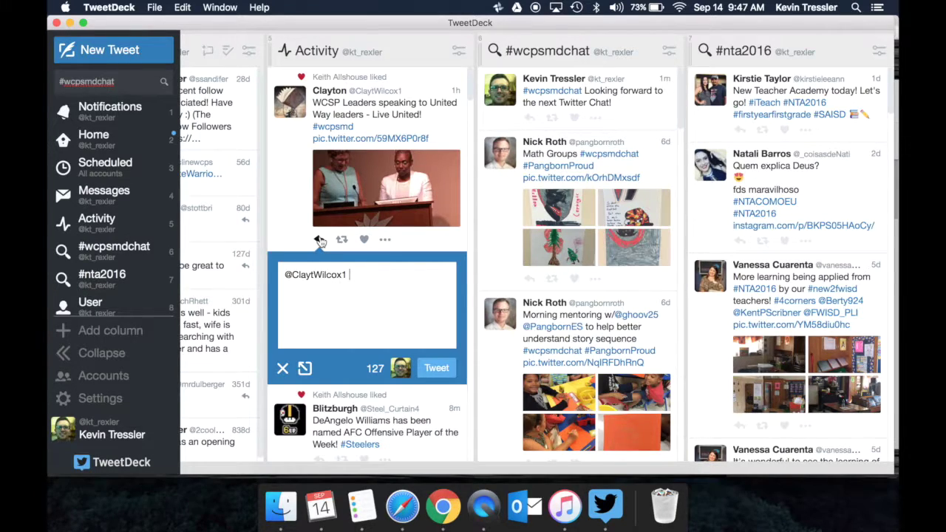
click(284, 370)
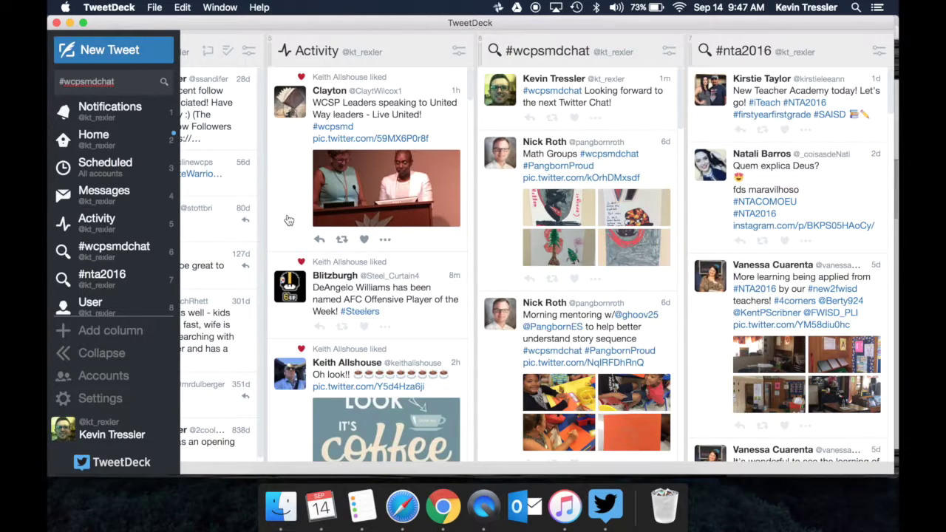
click(140, 52)
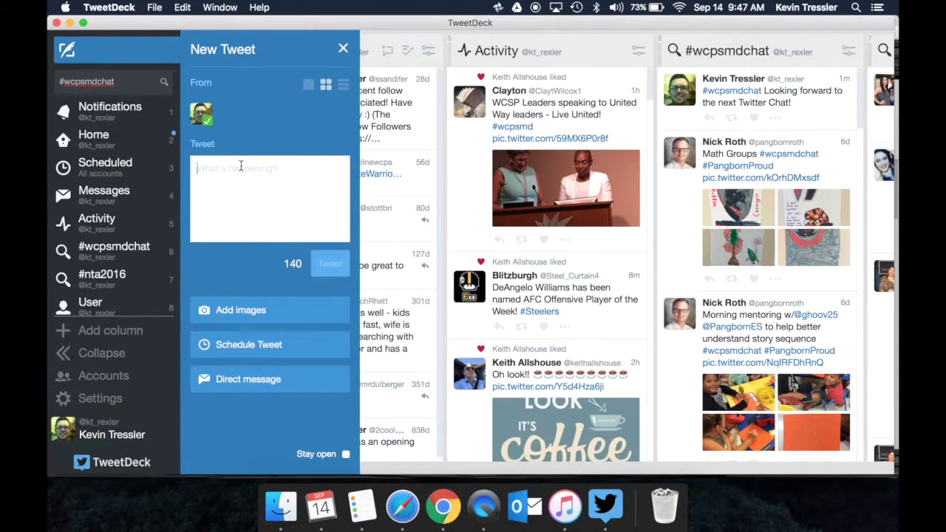
text(#wcpsmdchat This is a)
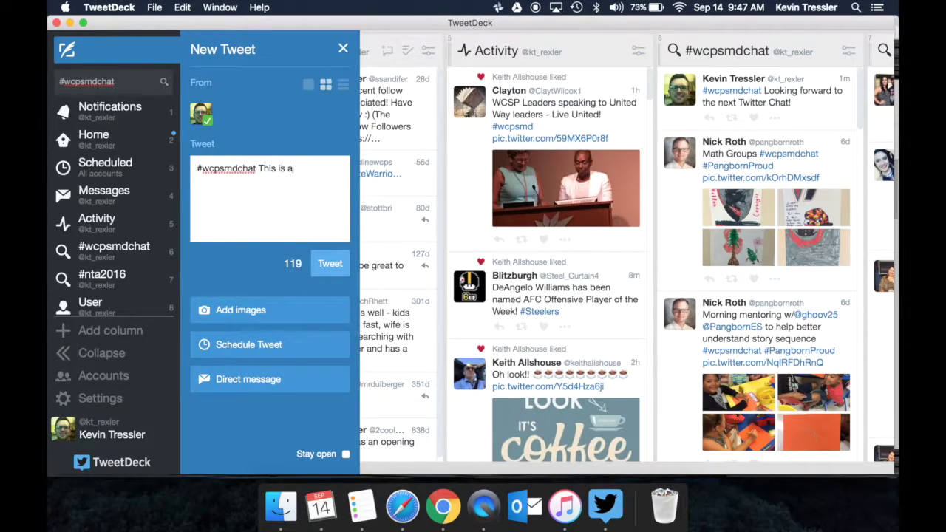
text( great learning tool! )
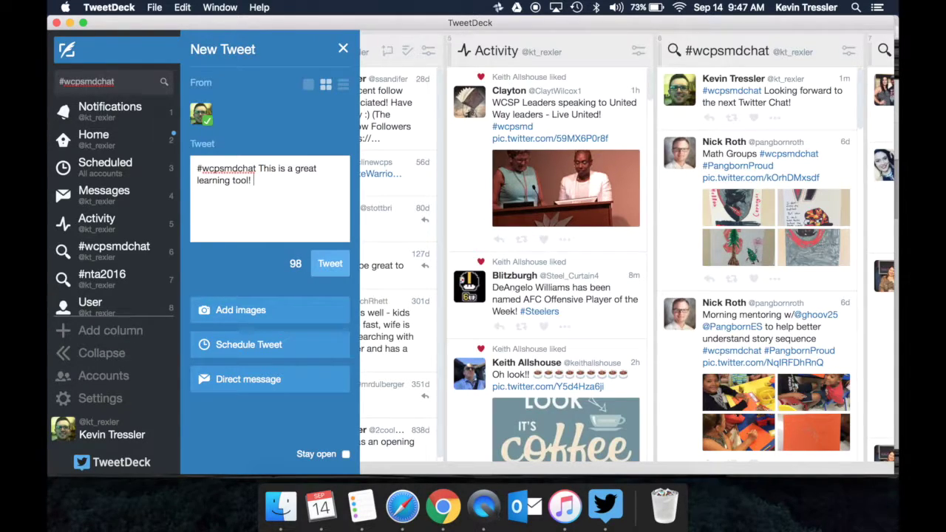
text(@)
text(dr)
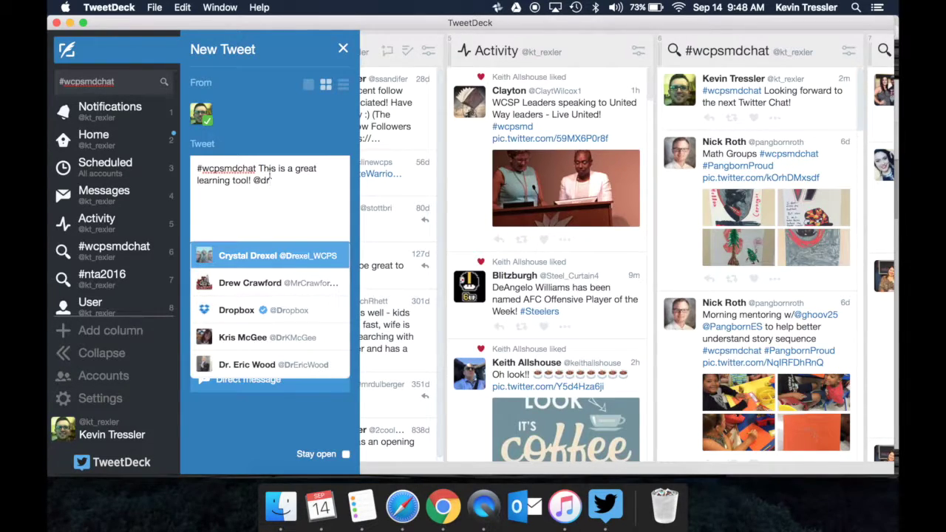
click(345, 49)
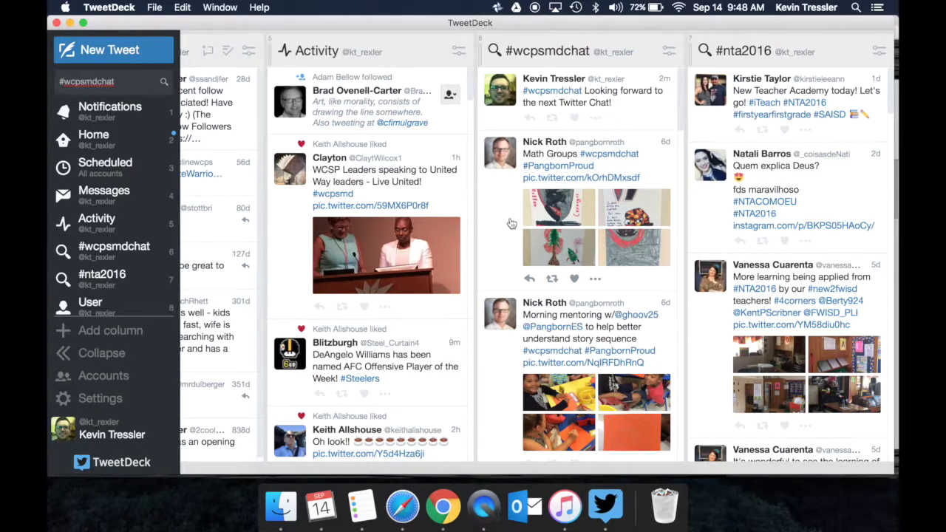
Step: View the additional options and details of the newest #wcpsmdchat tweet, including the delete option, and return to the column
click(594, 119)
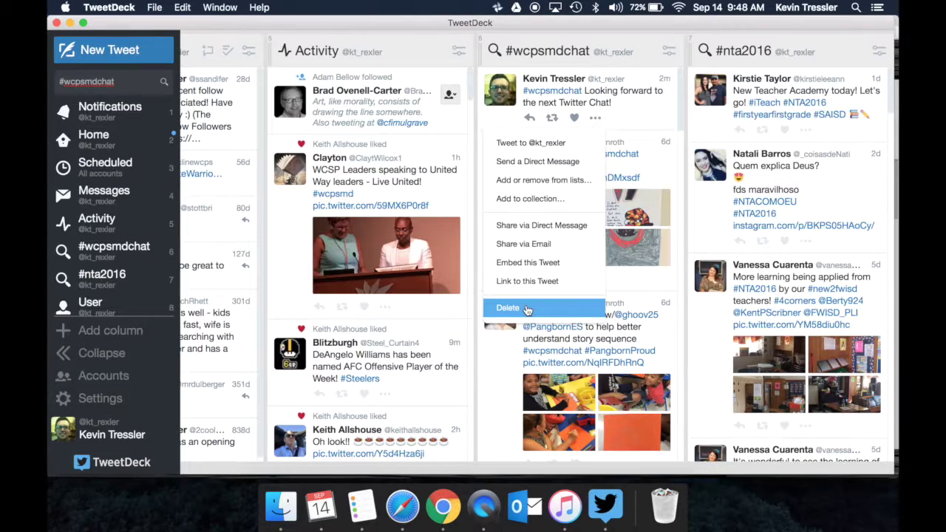
click(642, 112)
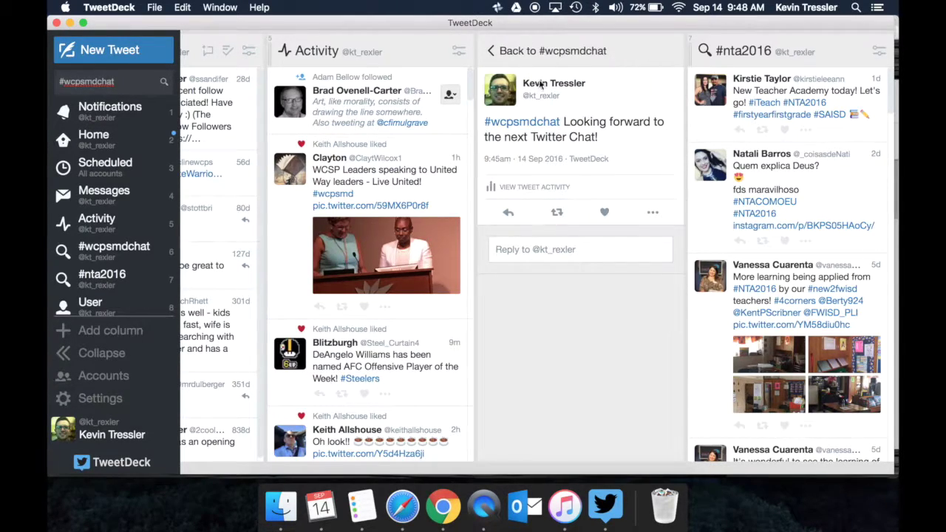
click(493, 51)
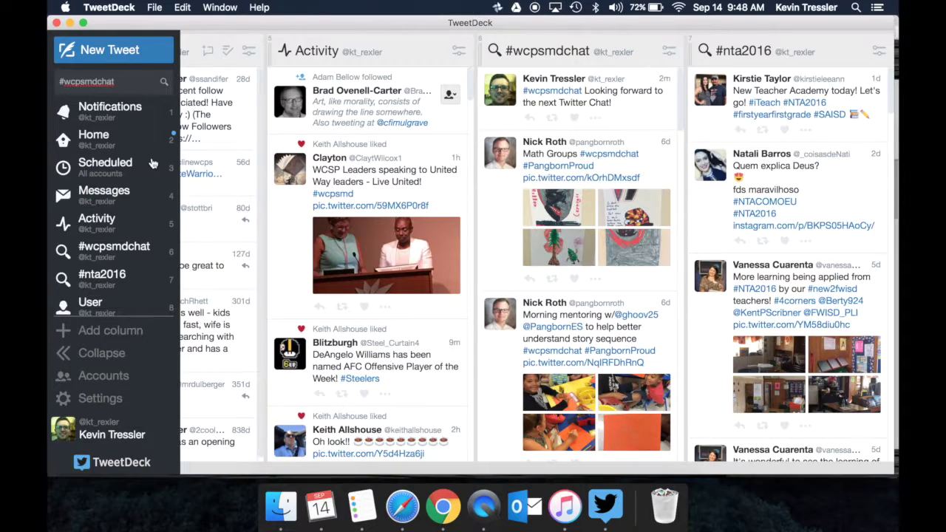
Step: Draft a new tweet with "Ss = students" and "Ts = teachers" on separate lines, followed by a blank line and the hashtag #wcpsmdchat
click(133, 53)
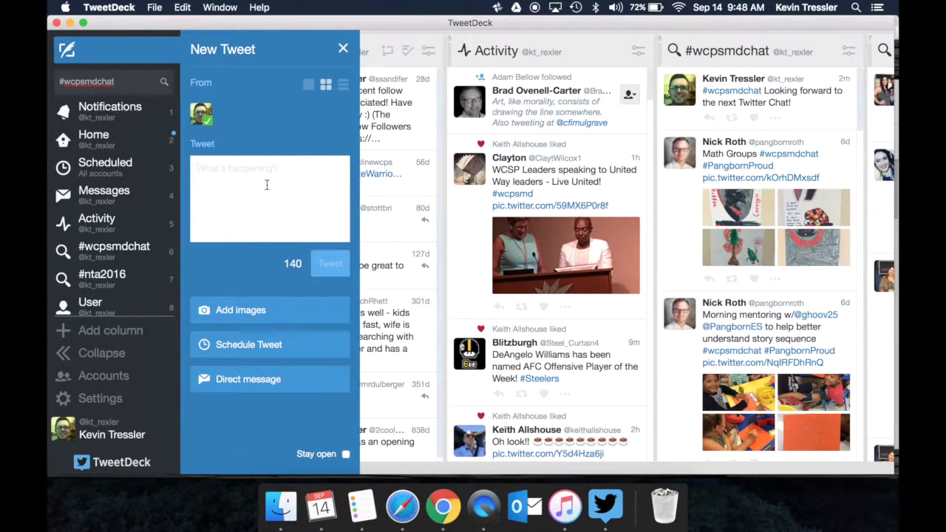
text(Ss = students)
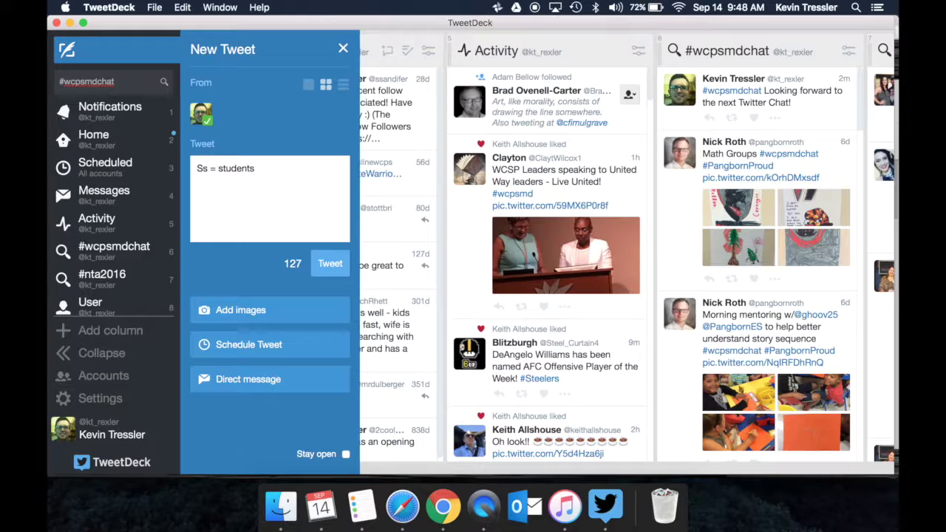
key(Return)
text(Ts = teachers)
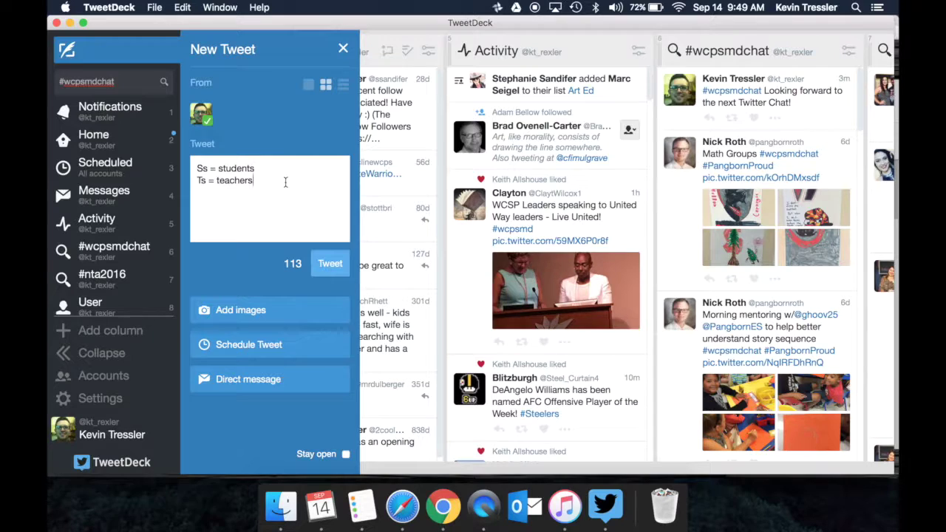
key(Return)
key(Return)
text(#wcpsmdchat)
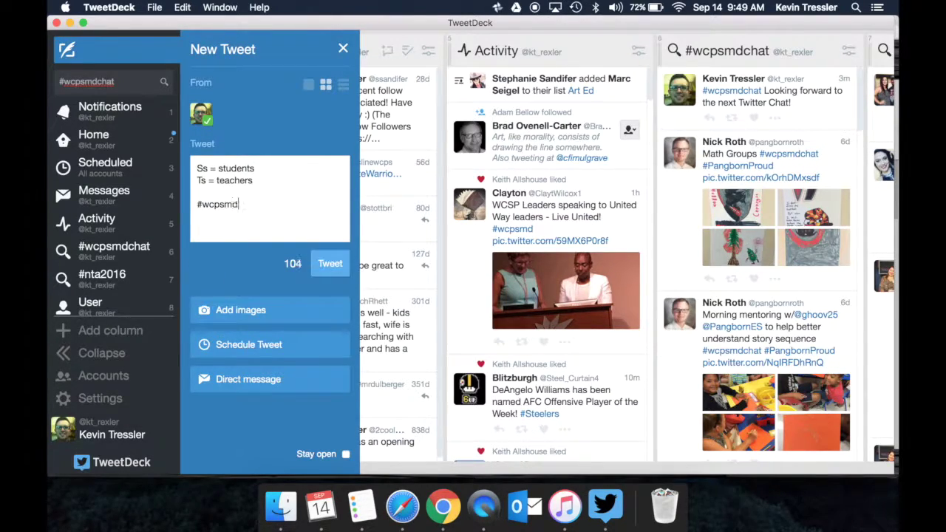